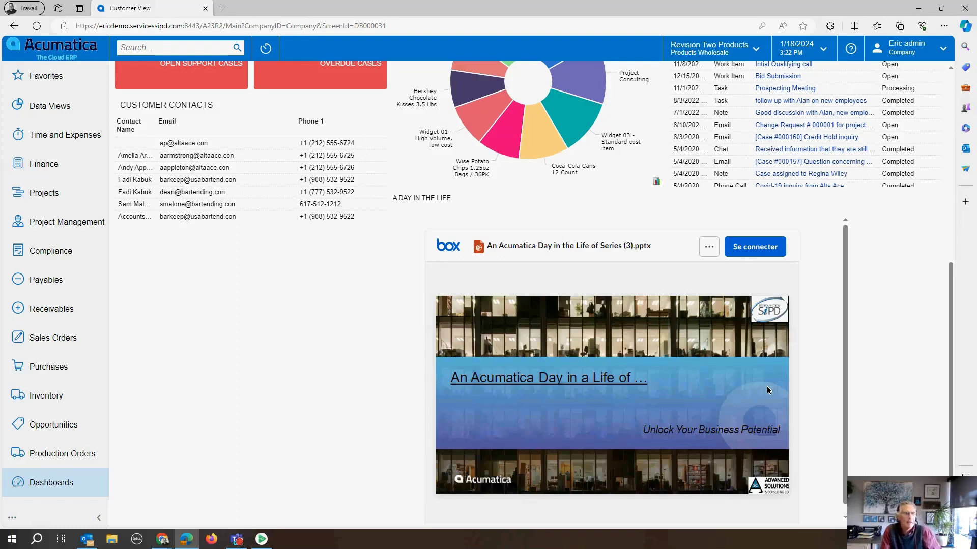
Read the "Every Acumatica Day is…" slide in the dashboard's embedded presentation and close that browser window.
{"action": "mouse_move", "coordinate": [764, 391]}
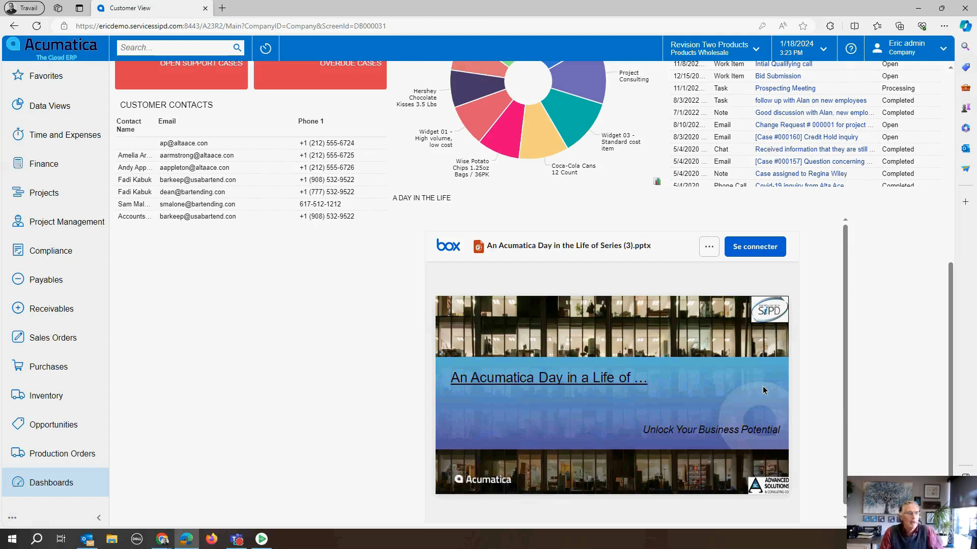
{"action": "scroll", "coordinate": [763, 390], "scroll_direction": "down", "scroll_amount": 2}
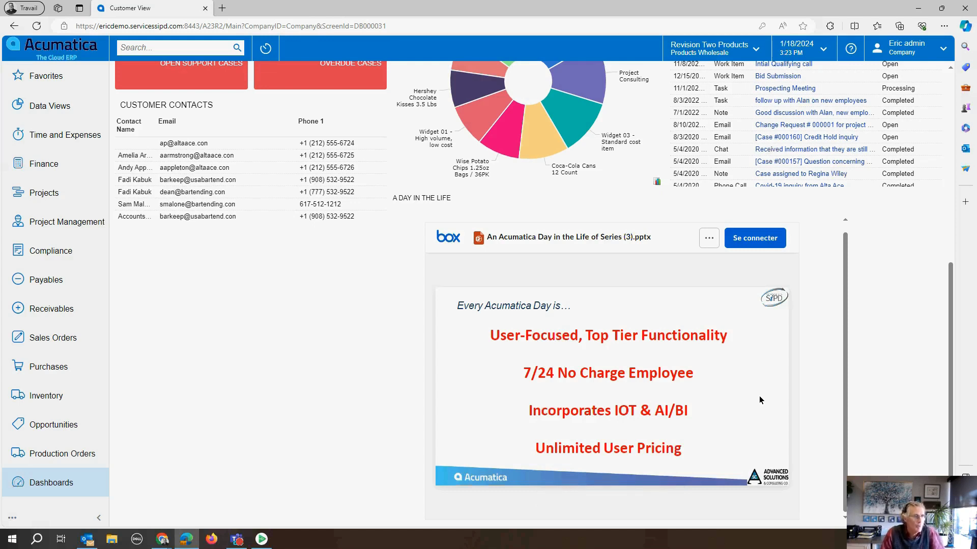
{"action": "mouse_move", "coordinate": [668, 382]}
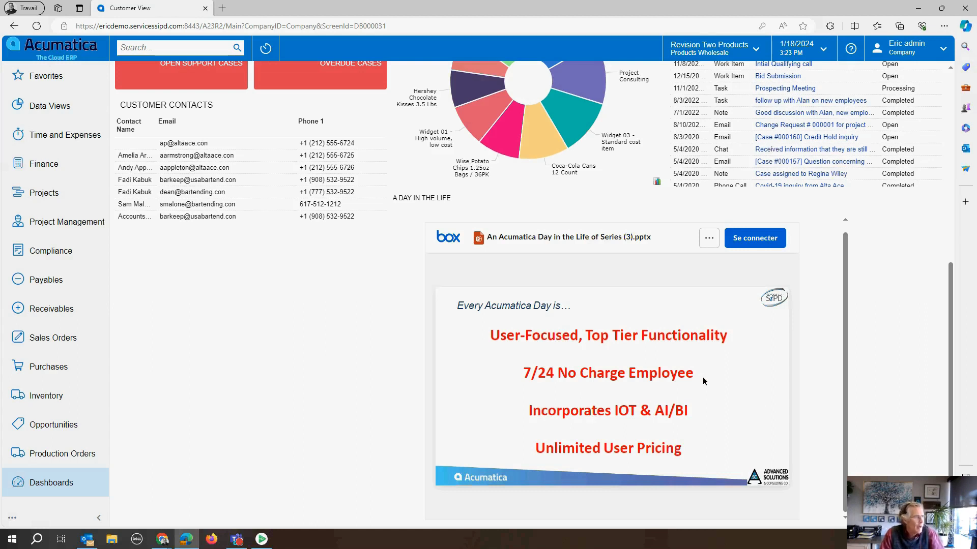
{"action": "mouse_move", "coordinate": [683, 414]}
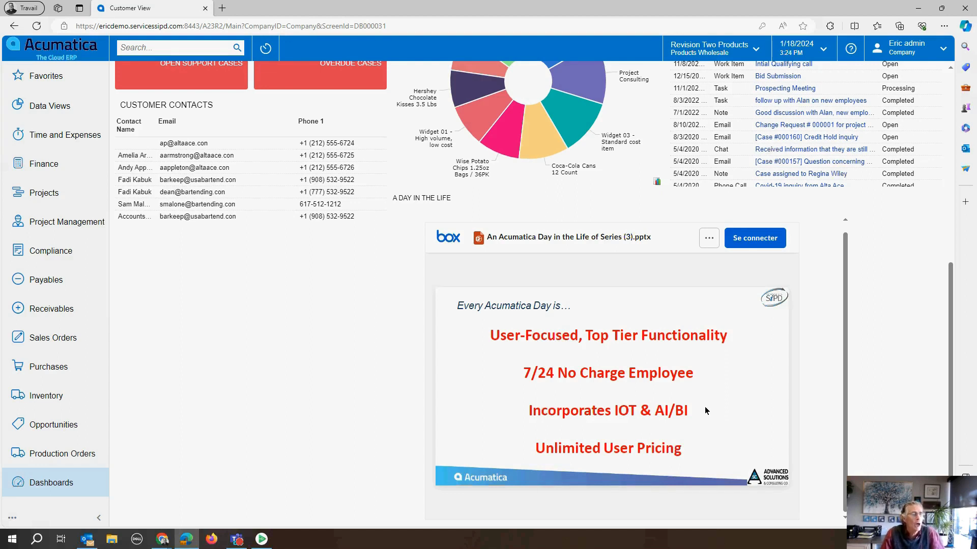
{"action": "mouse_move", "coordinate": [705, 450]}
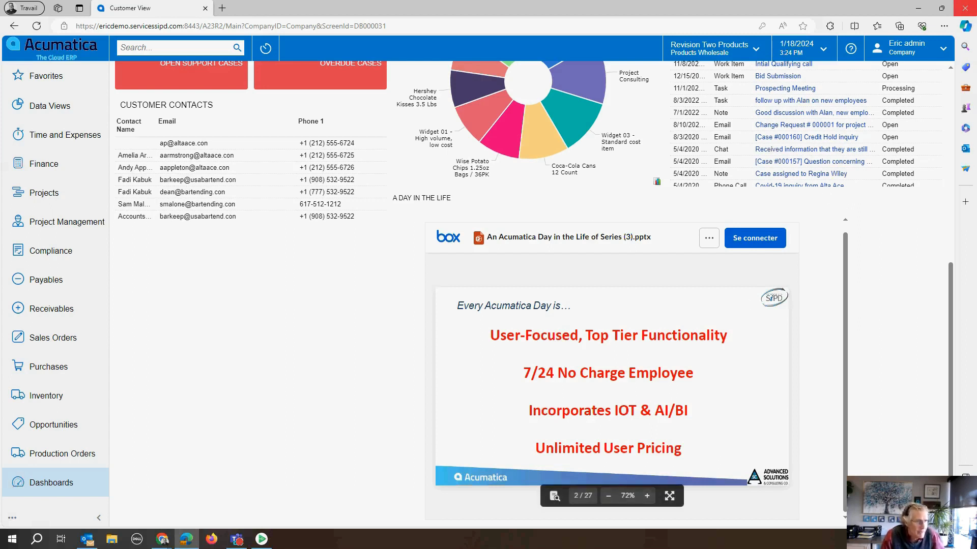
{"action": "left_click", "coordinate": [964, 9]}
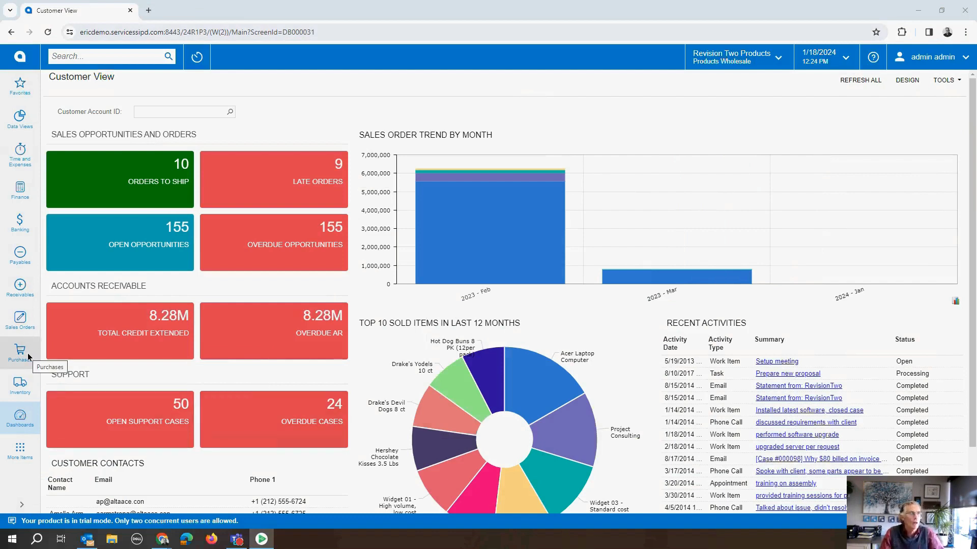
Open the QCTEESHIRT template item from the inventory template items and display its size and color item creation matrix.
{"action": "left_click", "coordinate": [25, 391]}
{"action": "scroll", "coordinate": [114, 447], "scroll_direction": "down", "scroll_amount": 3}
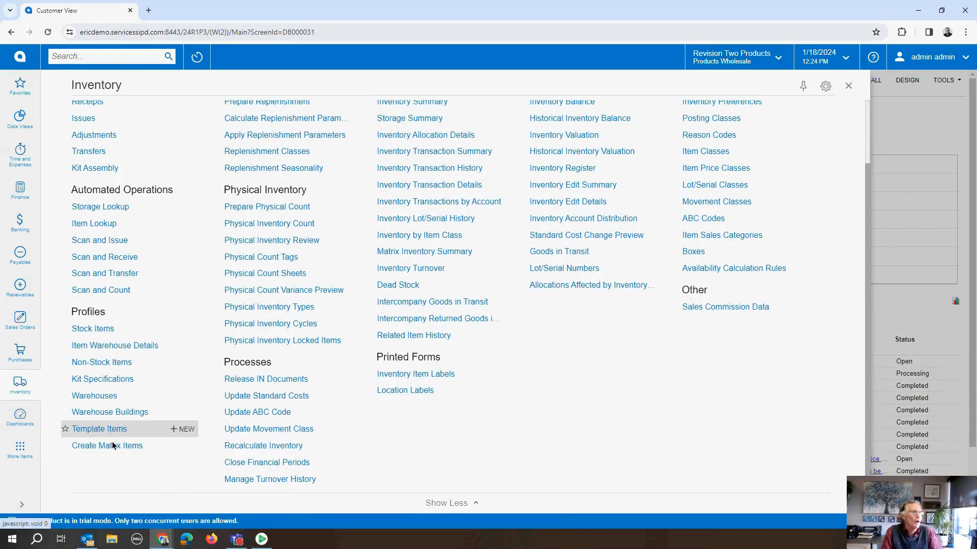
{"action": "left_click", "coordinate": [111, 432]}
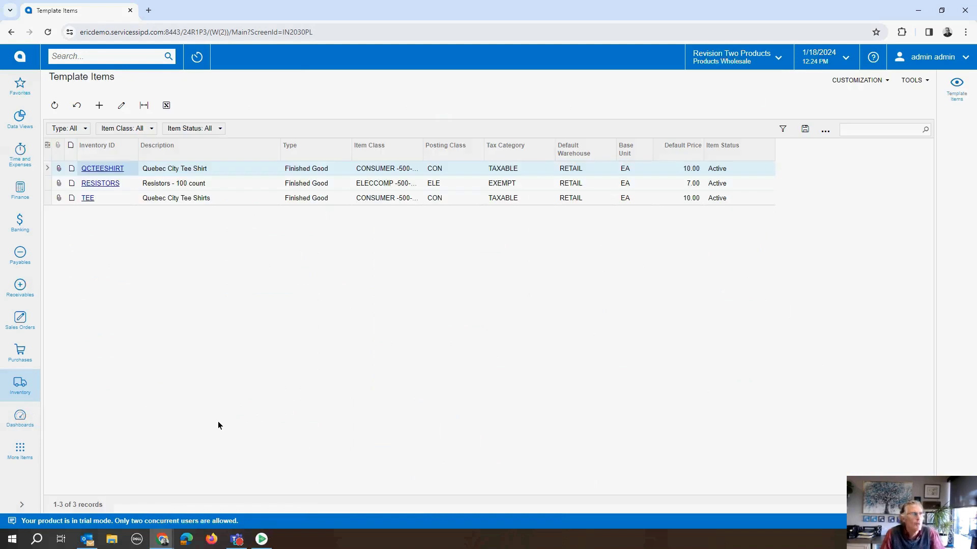
{"action": "left_click", "coordinate": [113, 171]}
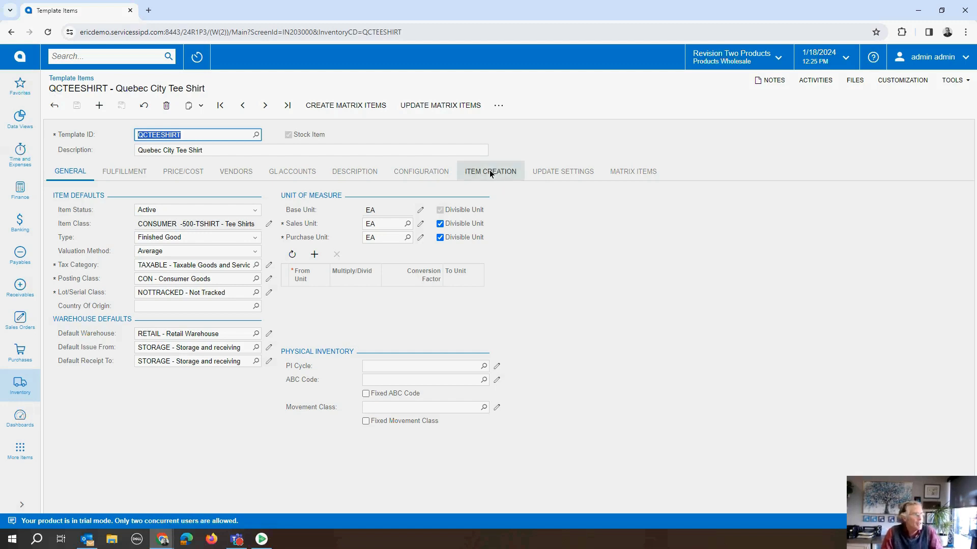
{"action": "left_click", "coordinate": [435, 171]}
{"action": "left_click", "coordinate": [513, 172]}
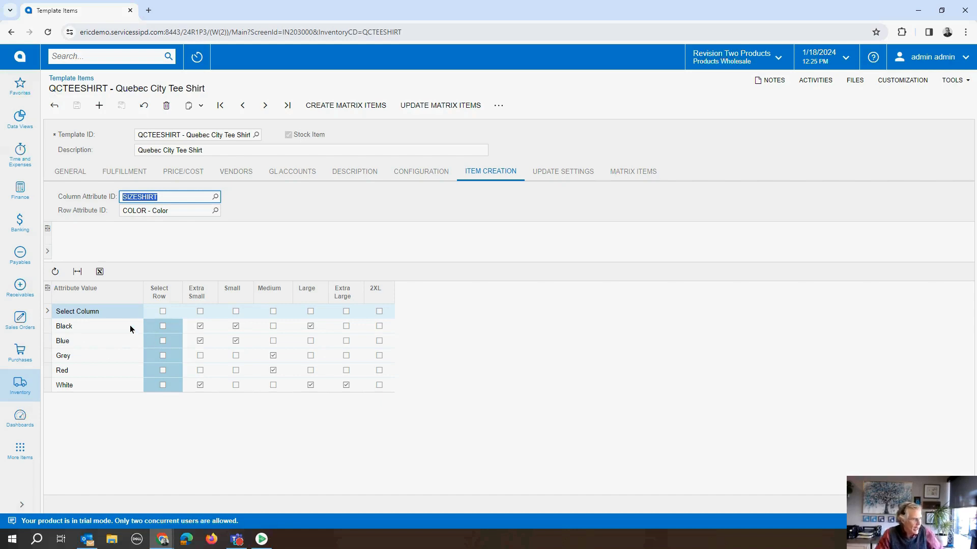
Open the sales orders list in a separate browser tab and try to start a new order.
{"action": "left_click", "coordinate": [20, 319]}
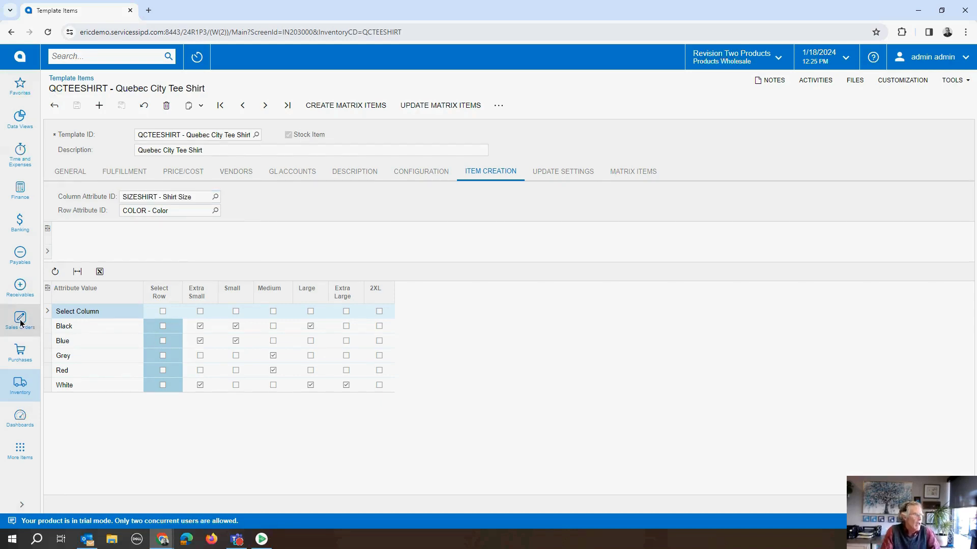
{"action": "left_click", "coordinate": [95, 175], "text": "ctrl"}
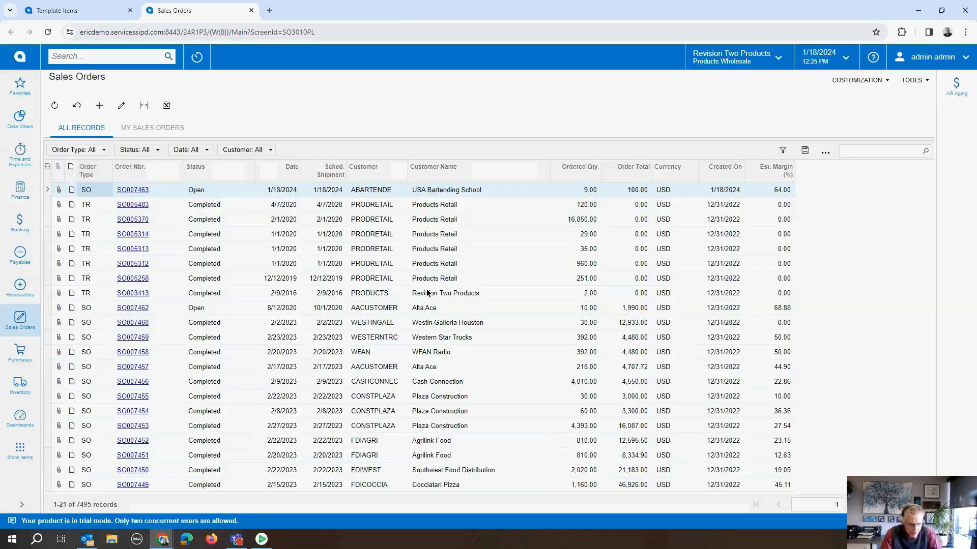
{"action": "left_click", "coordinate": [99, 105]}
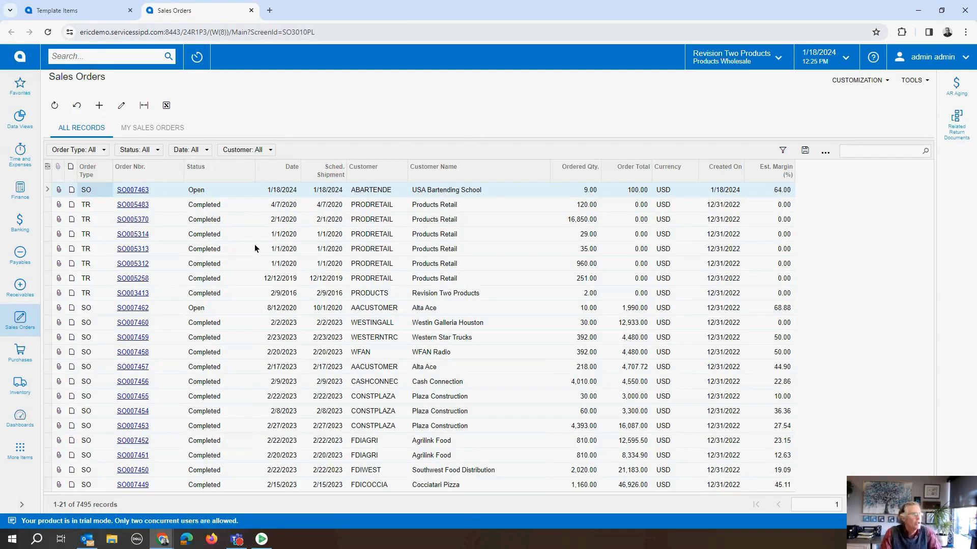
Return to the QCTEESHIRT template and review its general item defaults and its attribute and segment configuration.
{"action": "left_click", "coordinate": [77, 10]}
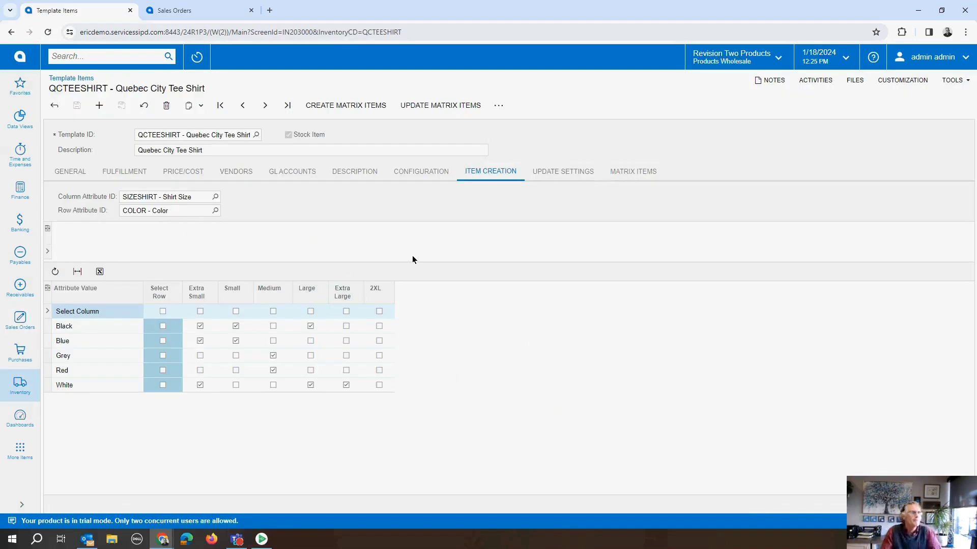
{"action": "left_click", "coordinate": [86, 169]}
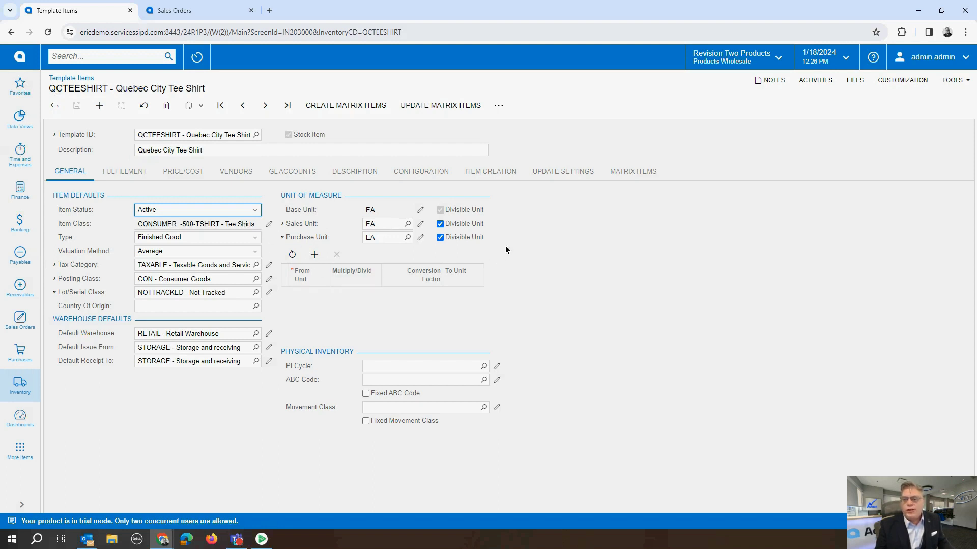
{"action": "left_click", "coordinate": [427, 175]}
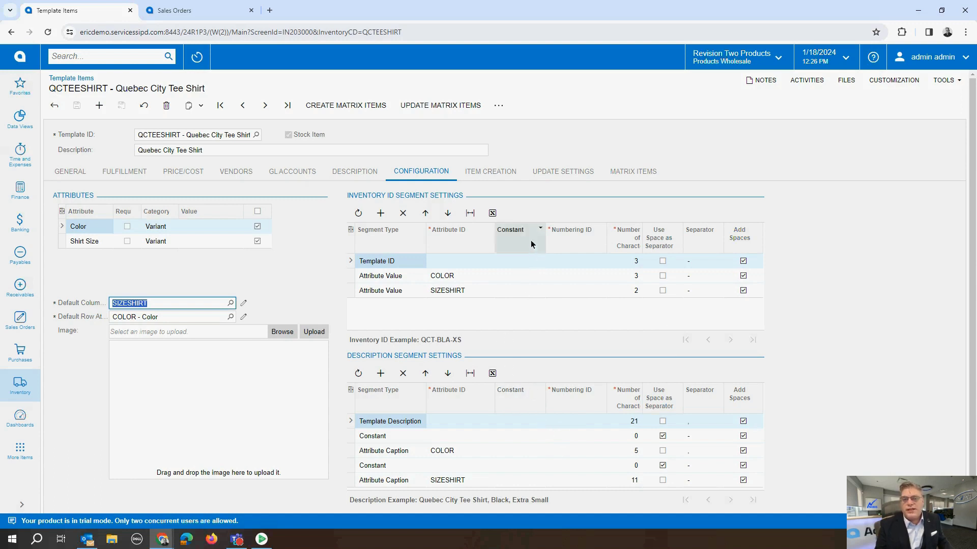
Mark these variants for item creation: Grey Extra Small, Red Large, and Blue Medium, Large, Extra Large and 2XL.
{"action": "left_click", "coordinate": [514, 172]}
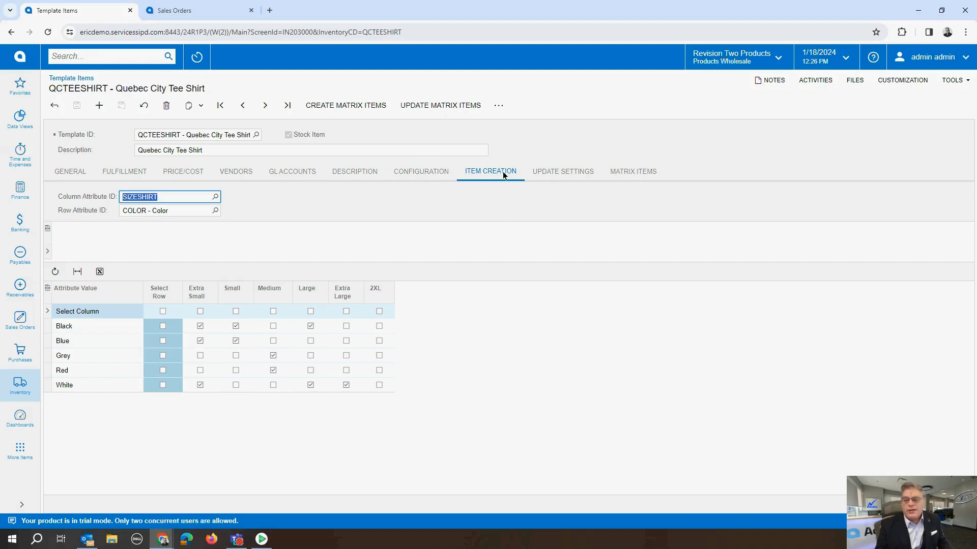
{"action": "left_click", "coordinate": [200, 357]}
{"action": "left_click", "coordinate": [310, 370]}
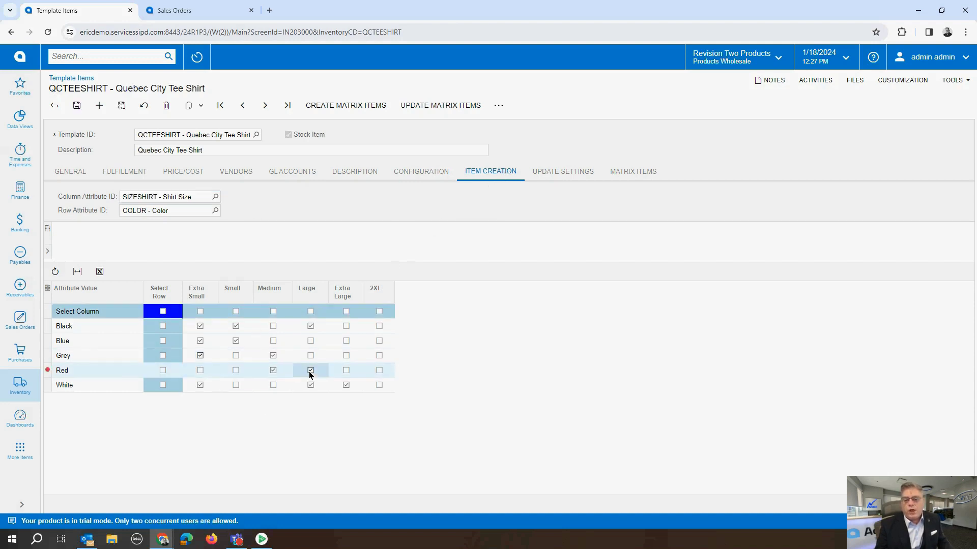
{"action": "left_click", "coordinate": [346, 341]}
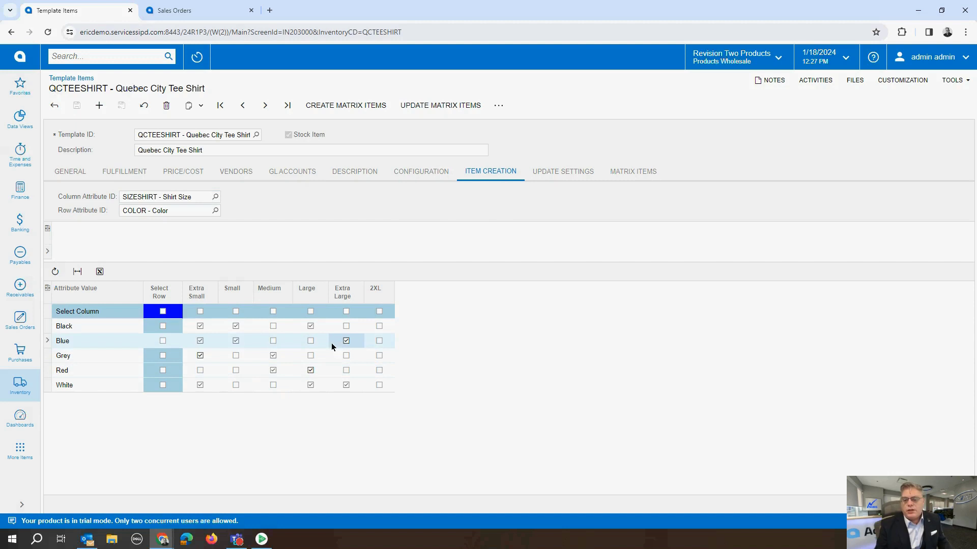
{"action": "left_click", "coordinate": [379, 341]}
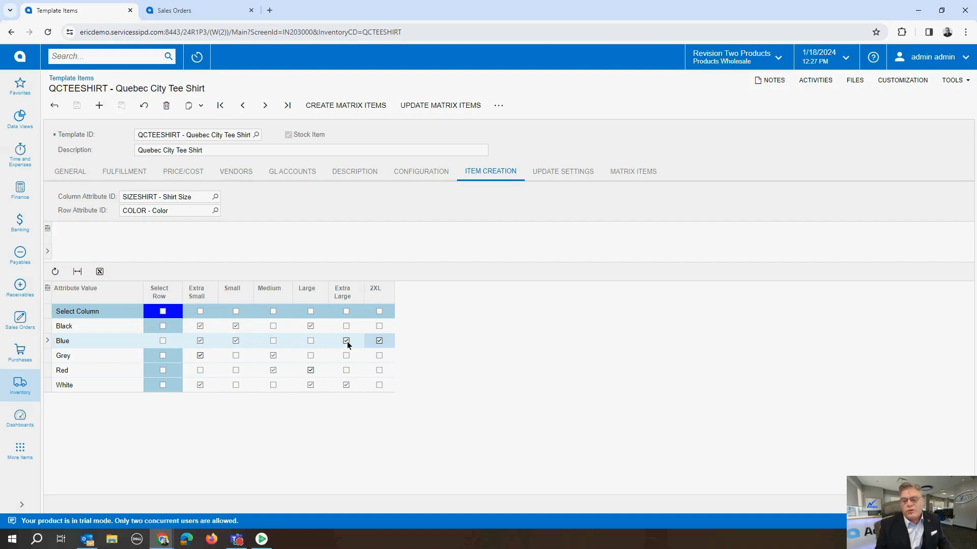
{"action": "left_click", "coordinate": [311, 341]}
{"action": "left_click", "coordinate": [273, 341]}
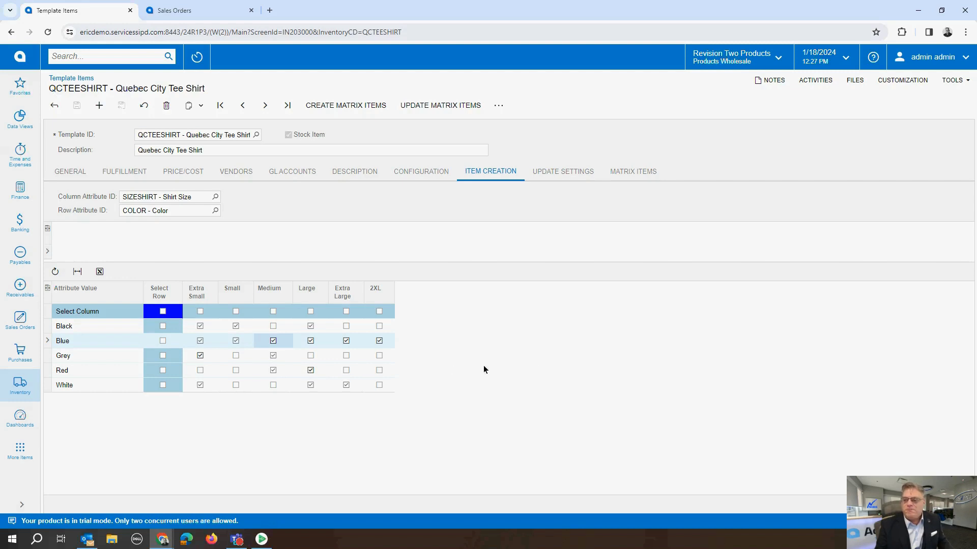
Create the matrix items for all the newly marked tee shirt variants and confirm their creation.
{"action": "left_click", "coordinate": [353, 106]}
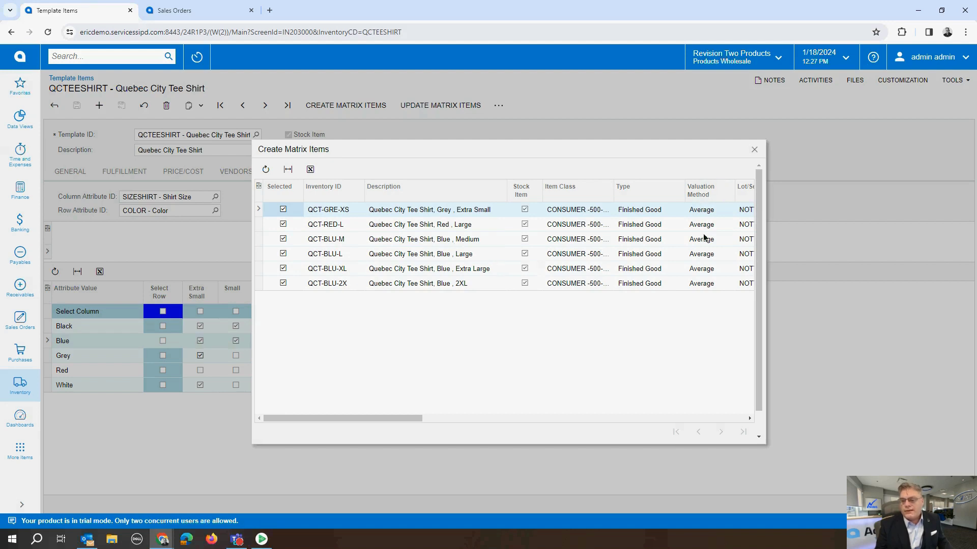
{"action": "left_click_drag", "start_coordinate": [394, 418], "coordinate": [552, 415]}
{"action": "left_click_drag", "start_coordinate": [762, 380], "coordinate": [756, 423]}
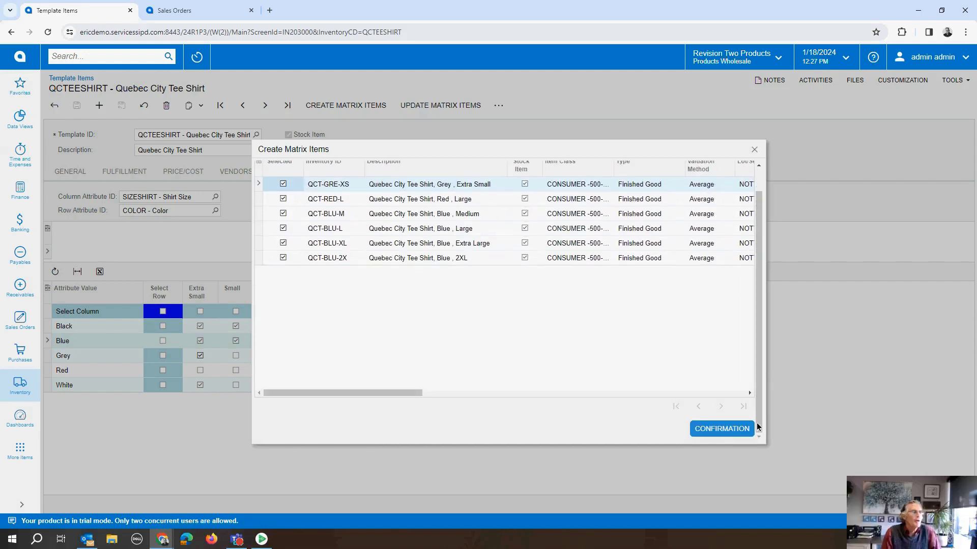
{"action": "left_click", "coordinate": [730, 430]}
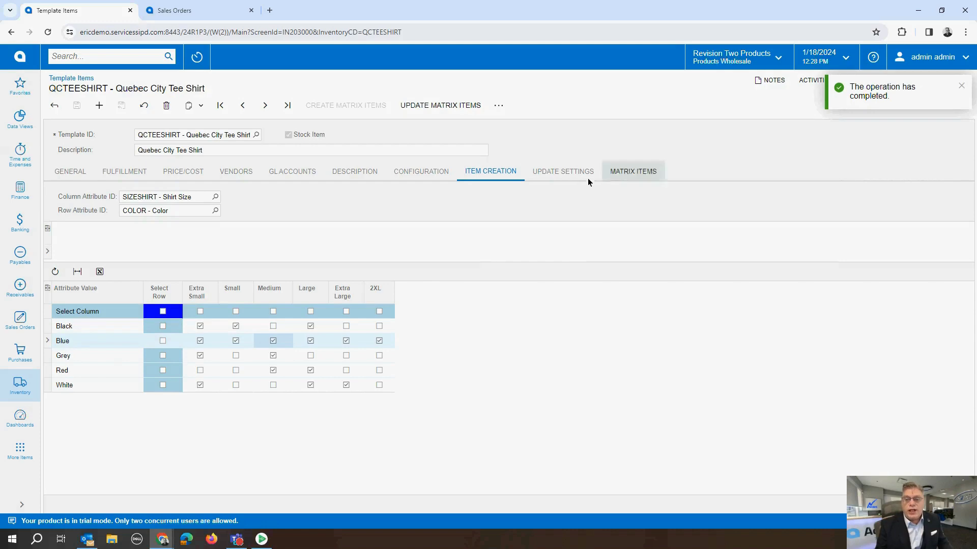
Examine the template's matrix items, price and cost, fulfillment, update exclusion and general settings, ending at the item creation matrix.
{"action": "left_click", "coordinate": [635, 172]}
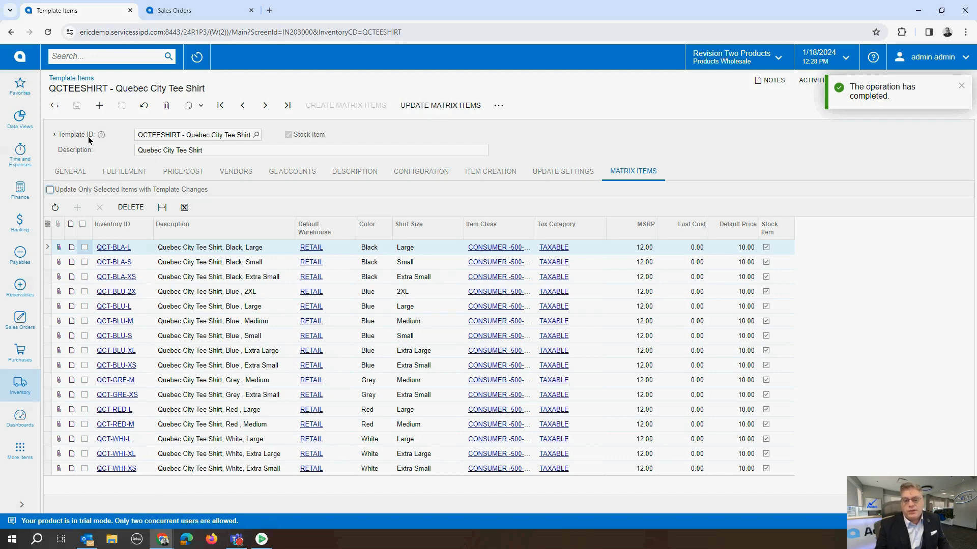
{"action": "left_click", "coordinate": [178, 171]}
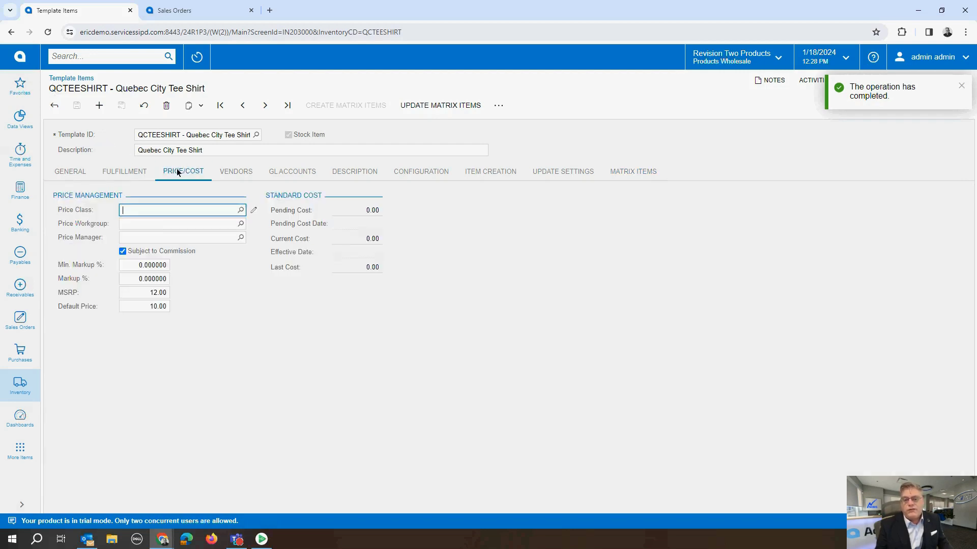
{"action": "left_click", "coordinate": [124, 172]}
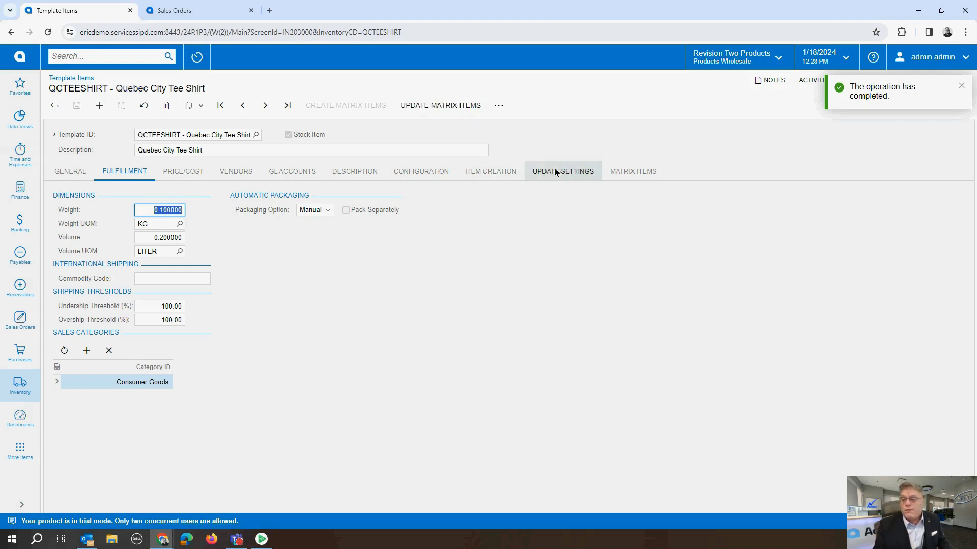
{"action": "left_click", "coordinate": [580, 173]}
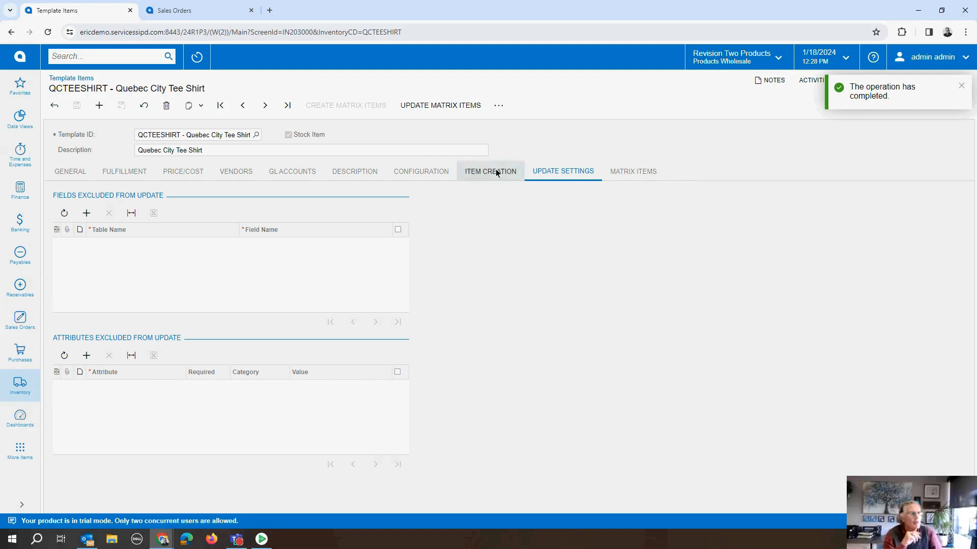
{"action": "left_click", "coordinate": [85, 171]}
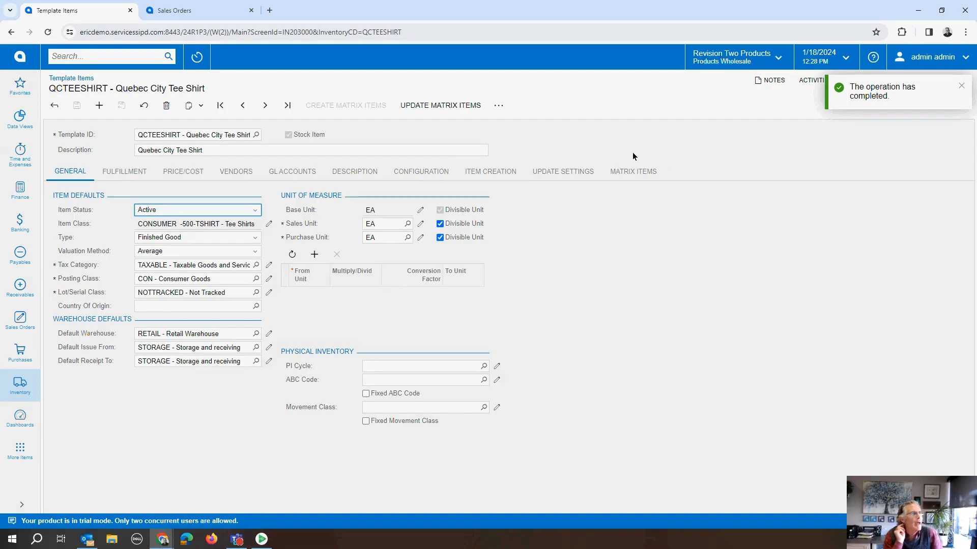
{"action": "left_click", "coordinate": [661, 169]}
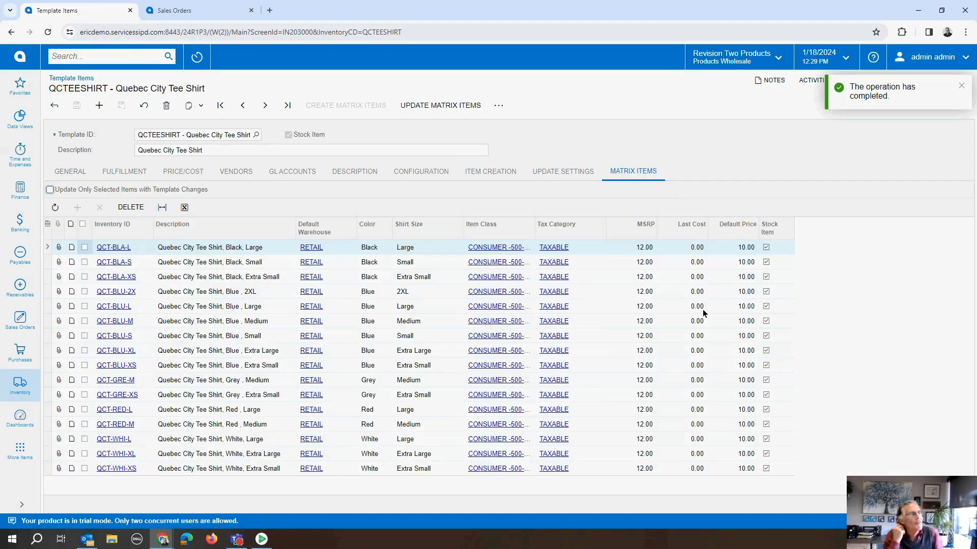
{"action": "left_click", "coordinate": [67, 172]}
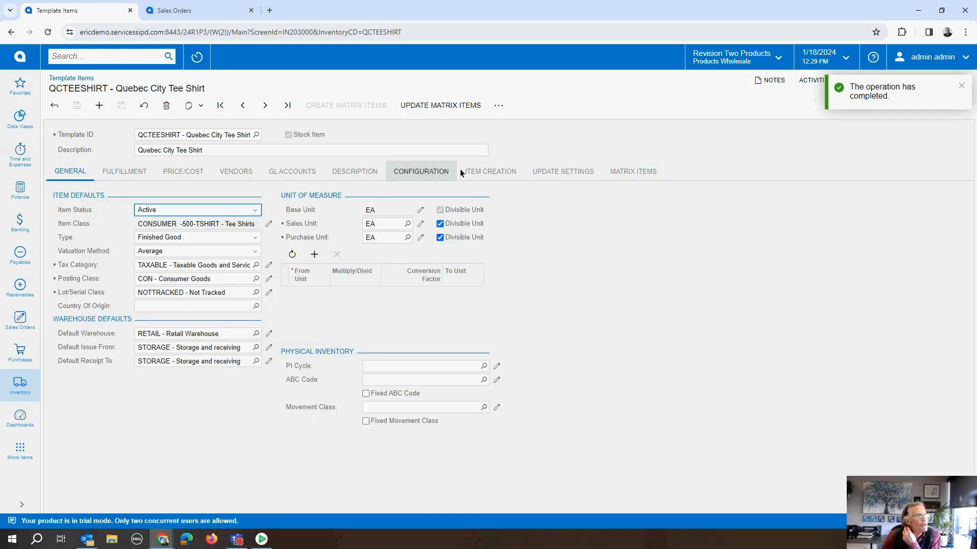
{"action": "left_click", "coordinate": [489, 171]}
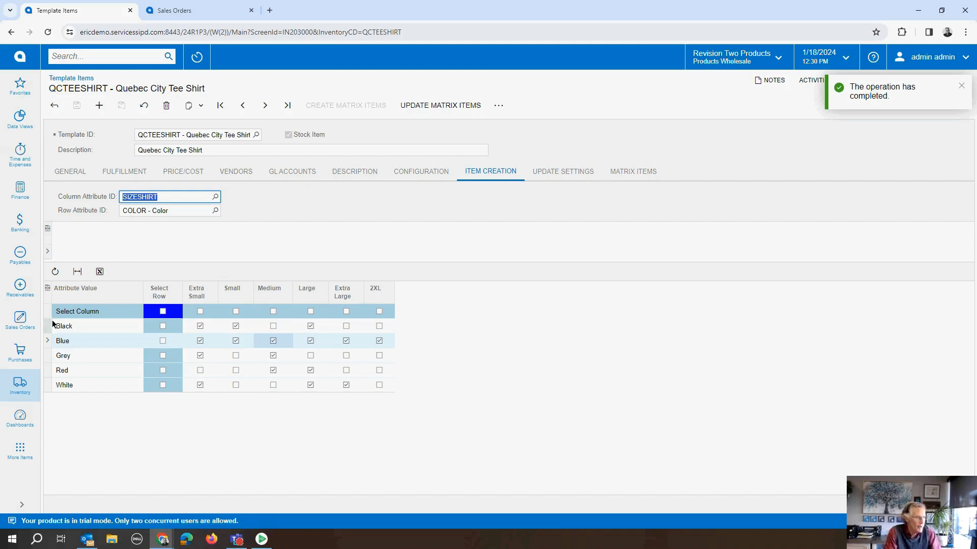
Open the sales orders list and start a new sales order.
{"action": "left_click", "coordinate": [23, 323]}
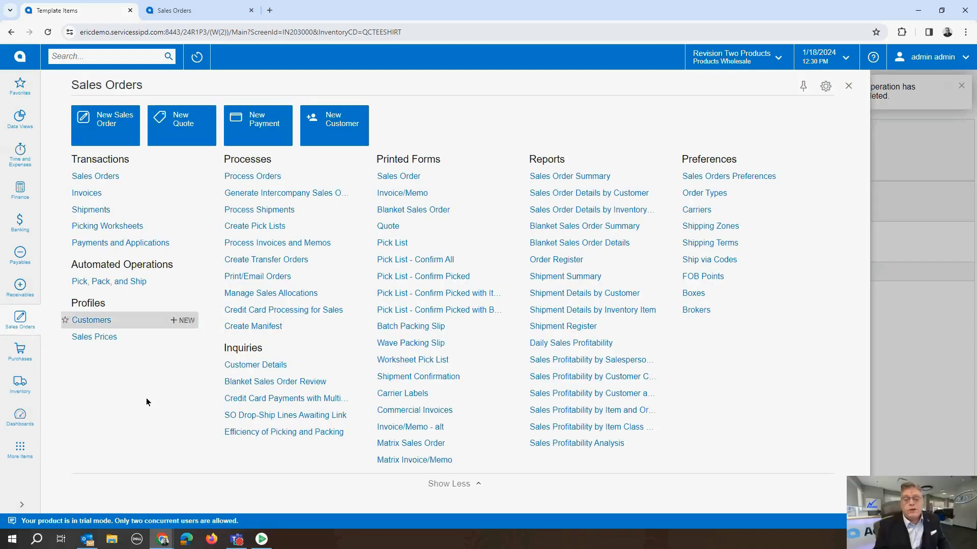
{"action": "left_click", "coordinate": [115, 179]}
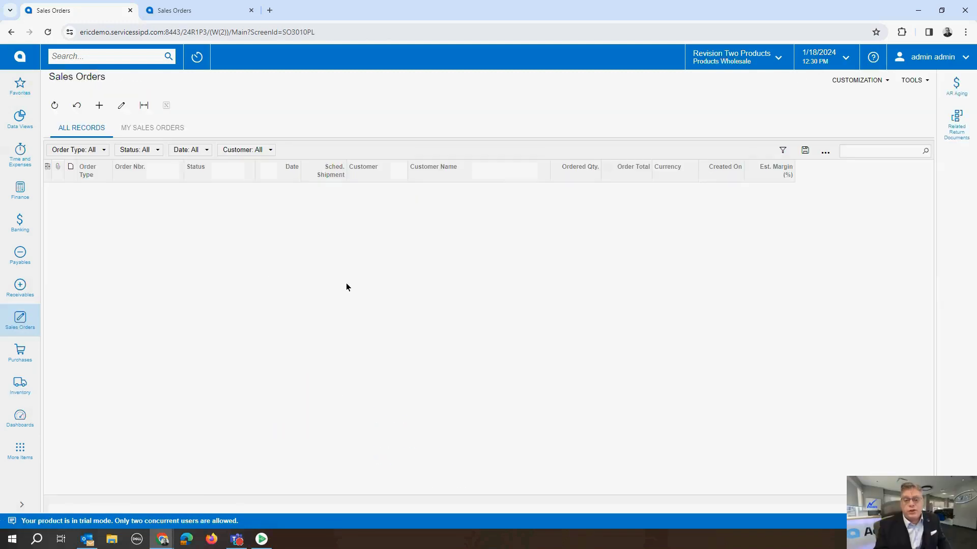
{"action": "left_click", "coordinate": [99, 105]}
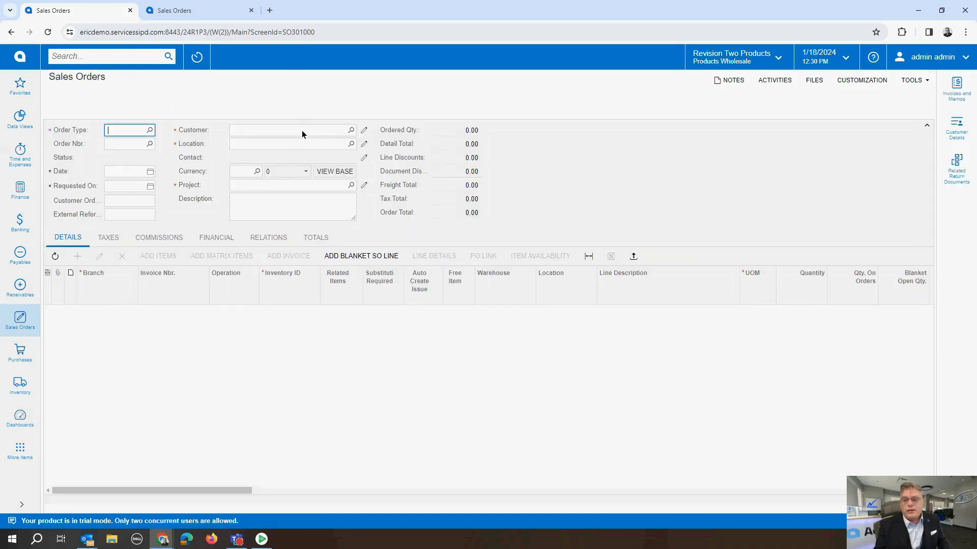
Set the sales order's customer to USA Bartending School.
{"action": "left_click", "coordinate": [301, 129]}
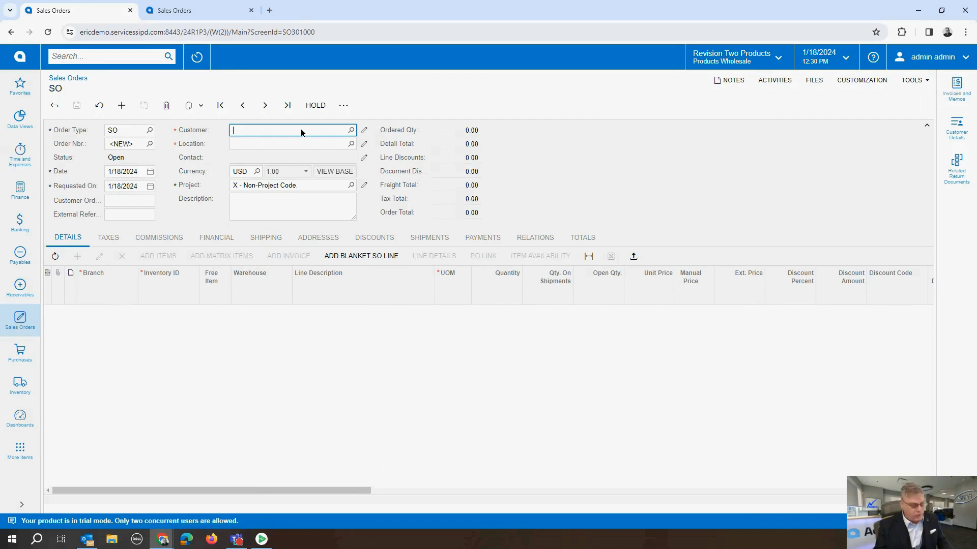
{"action": "type", "text": "school"}
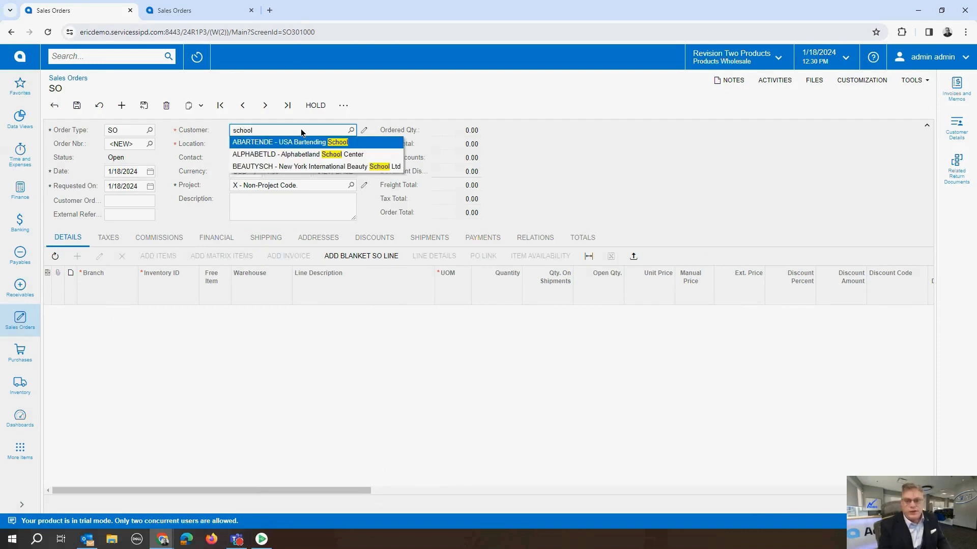
{"action": "left_click", "coordinate": [296, 140]}
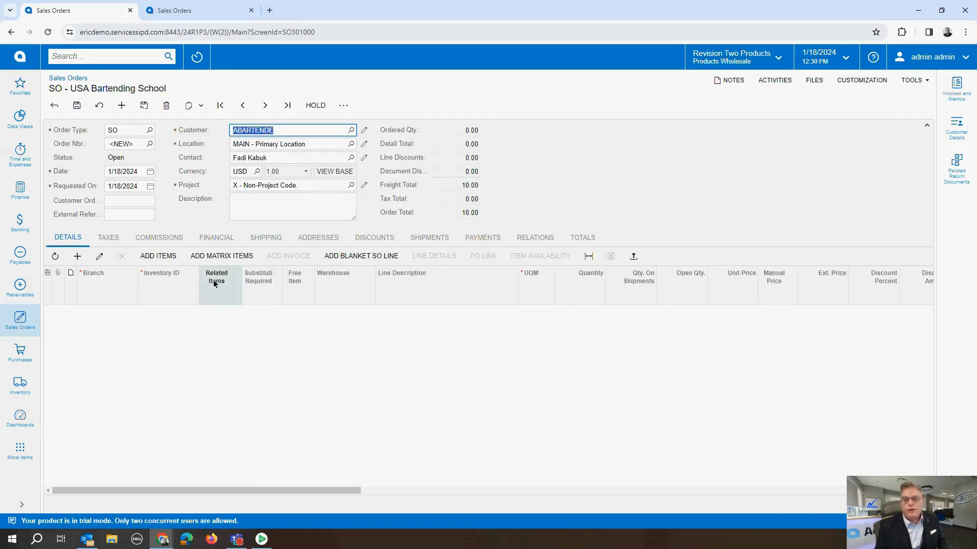
Try looking up blue items by inventory ID with "blu" on a new order line, and discard that line.
{"action": "left_click", "coordinate": [71, 256]}
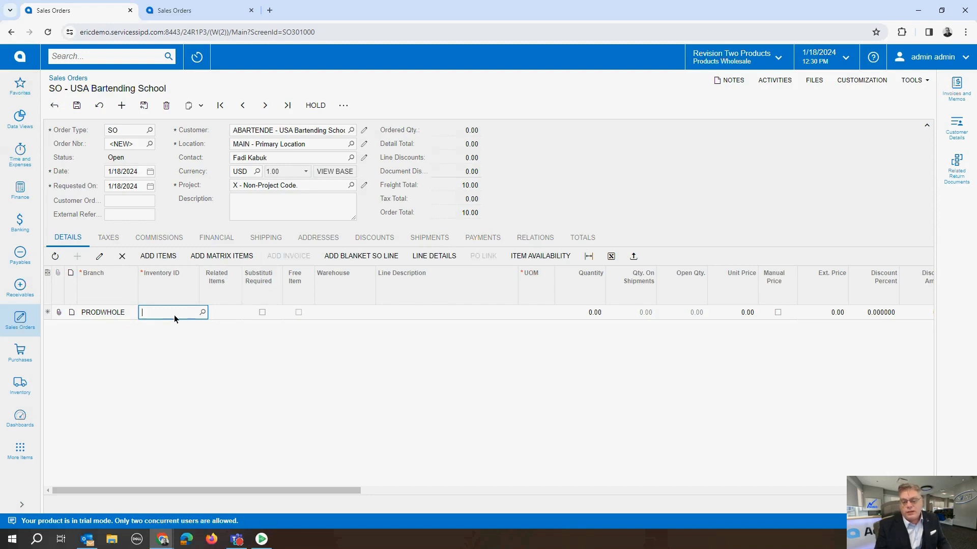
{"action": "type", "text": "bl"}
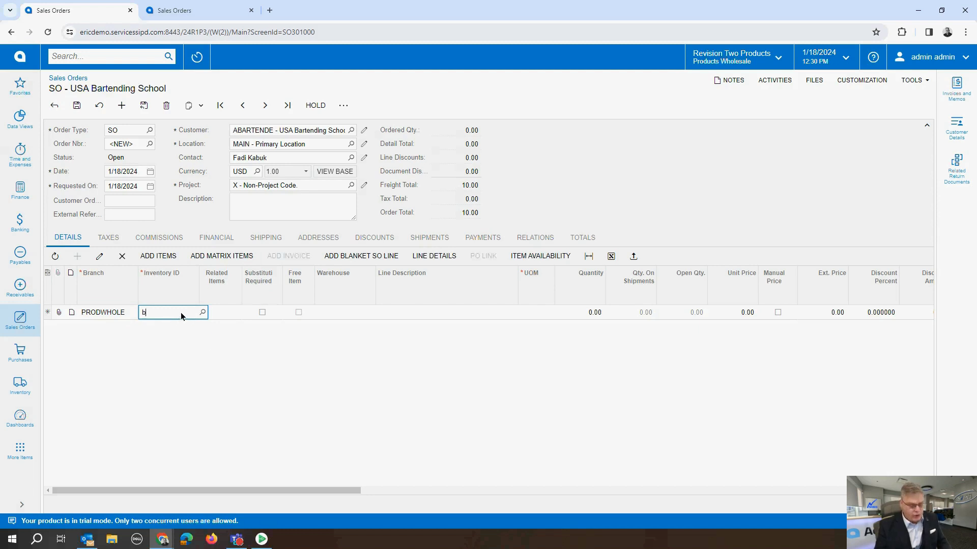
{"action": "type", "text": "u"}
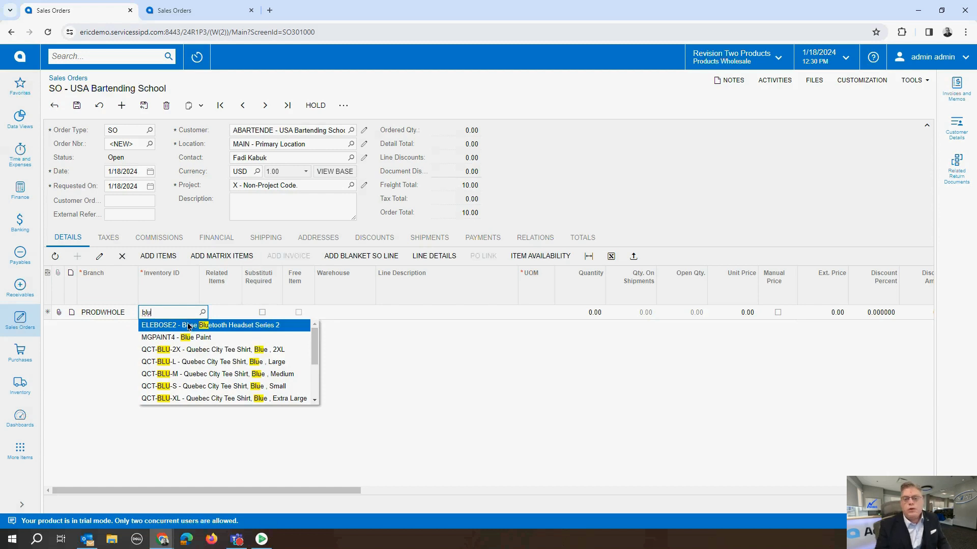
{"action": "double_click", "coordinate": [163, 308]}
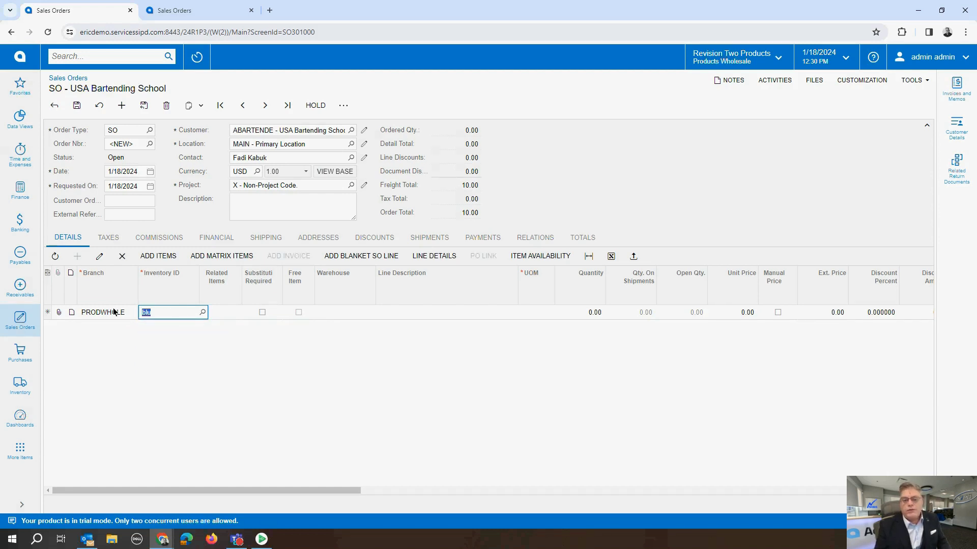
{"action": "left_click", "coordinate": [122, 256]}
Start adding matrix items to the order using the QCTEESHIRT Quebec City Tee Shirt template.
{"action": "left_click", "coordinate": [231, 259]}
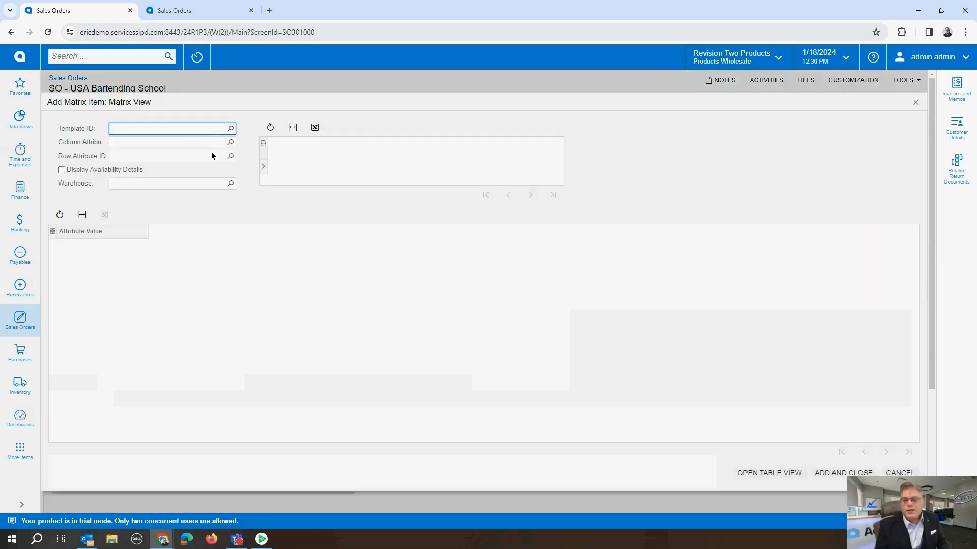
{"action": "left_click", "coordinate": [231, 129]}
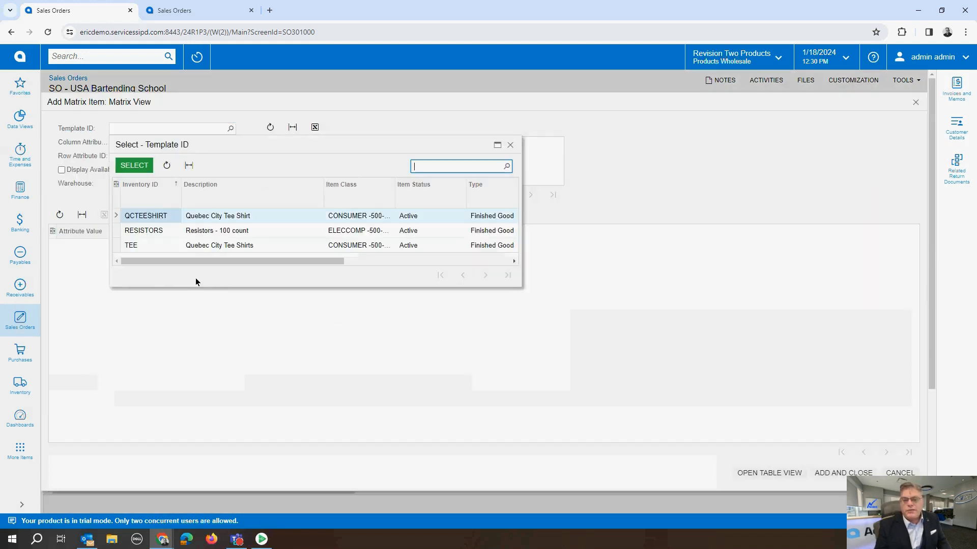
{"action": "double_click", "coordinate": [165, 220]}
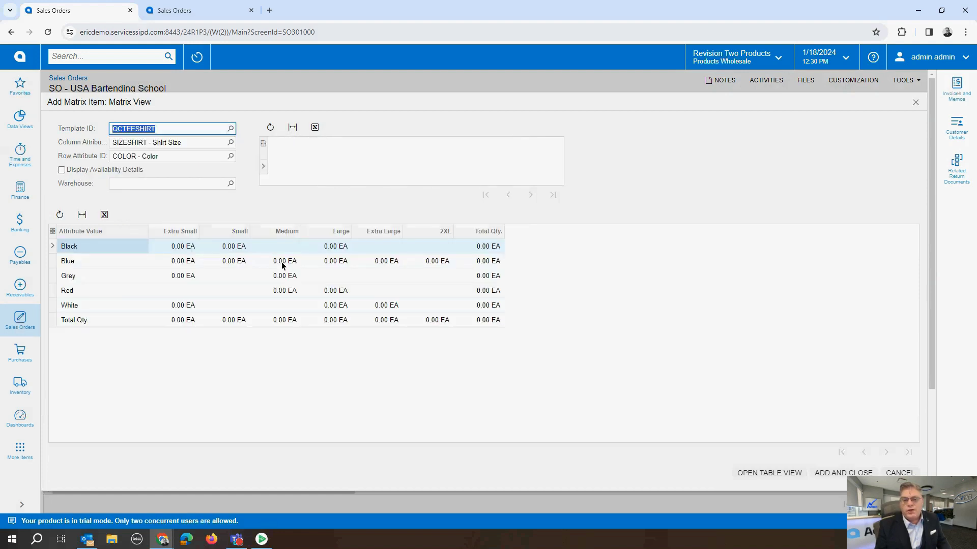
Add these tee shirt quantities to the order: Black Extra Small 2, Black Large 2, Red Large 3 and White Extra Large 2.
{"action": "left_click", "coordinate": [178, 249]}
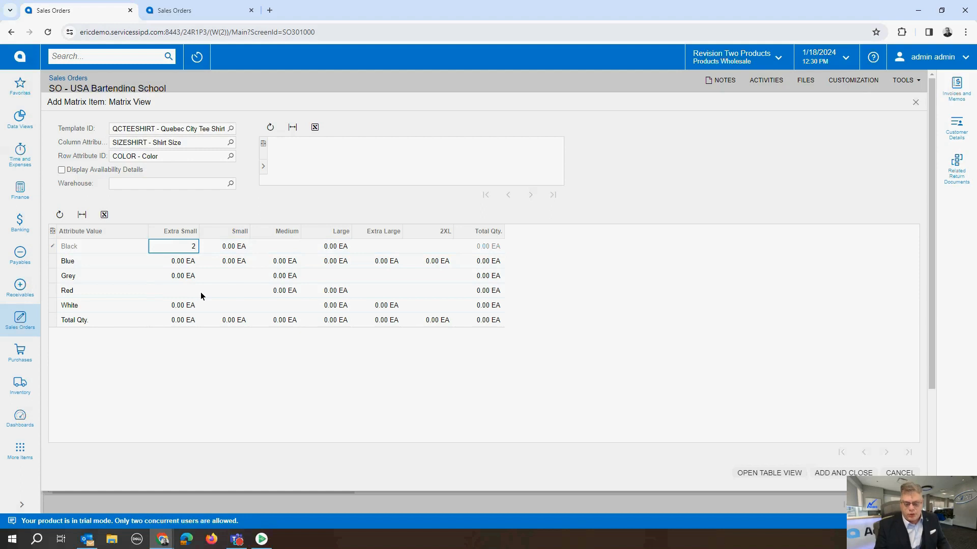
{"action": "type", "text": "2"}
{"action": "left_click", "coordinate": [337, 247]}
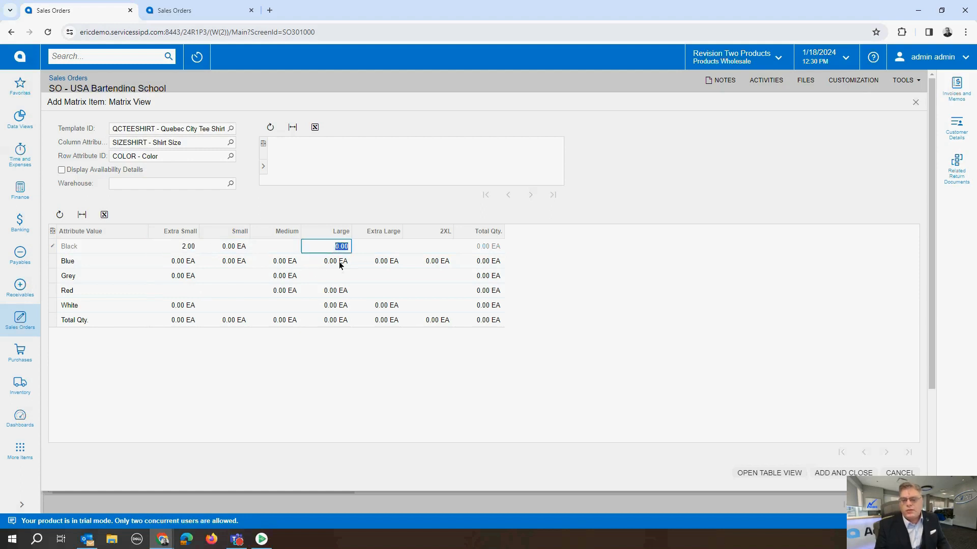
{"action": "type", "text": "2"}
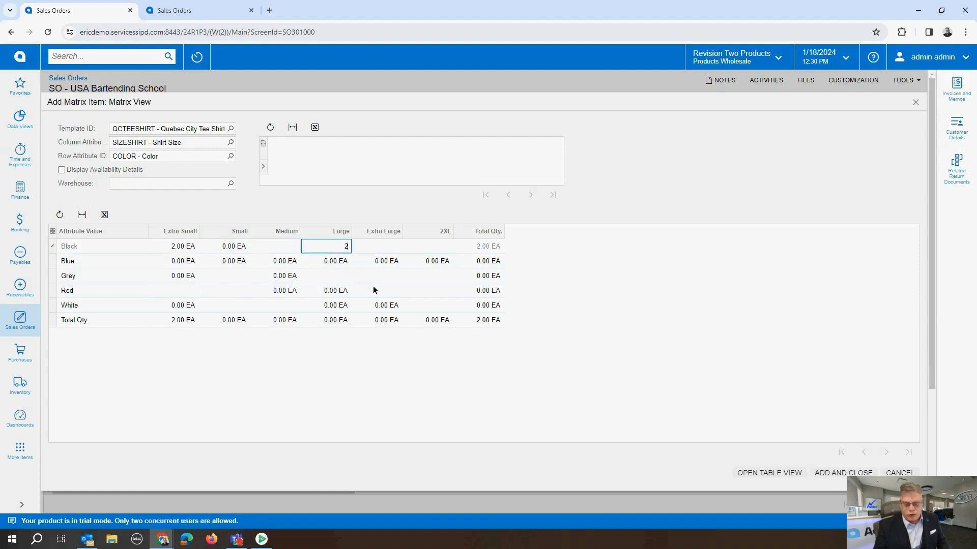
{"action": "left_click", "coordinate": [337, 292]}
{"action": "type", "text": "3"}
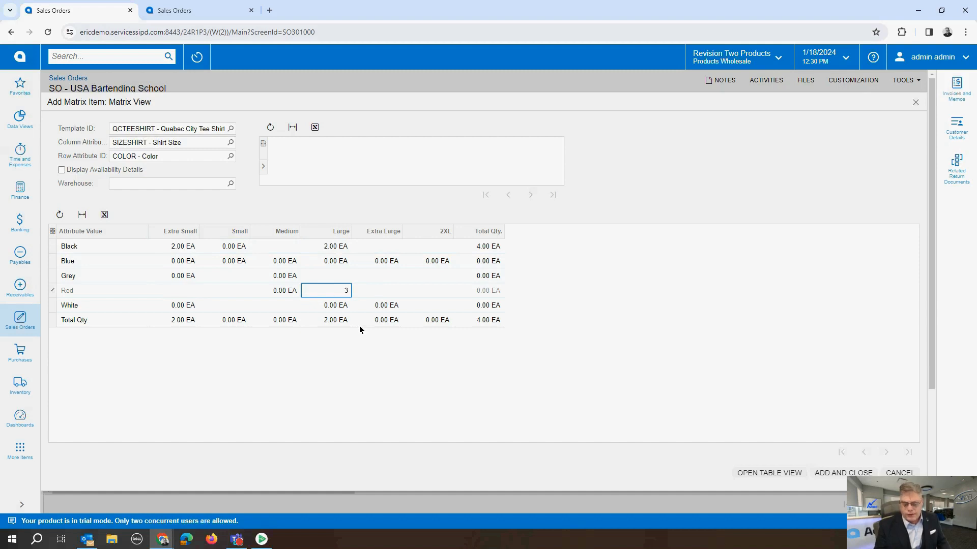
{"action": "left_click", "coordinate": [376, 306]}
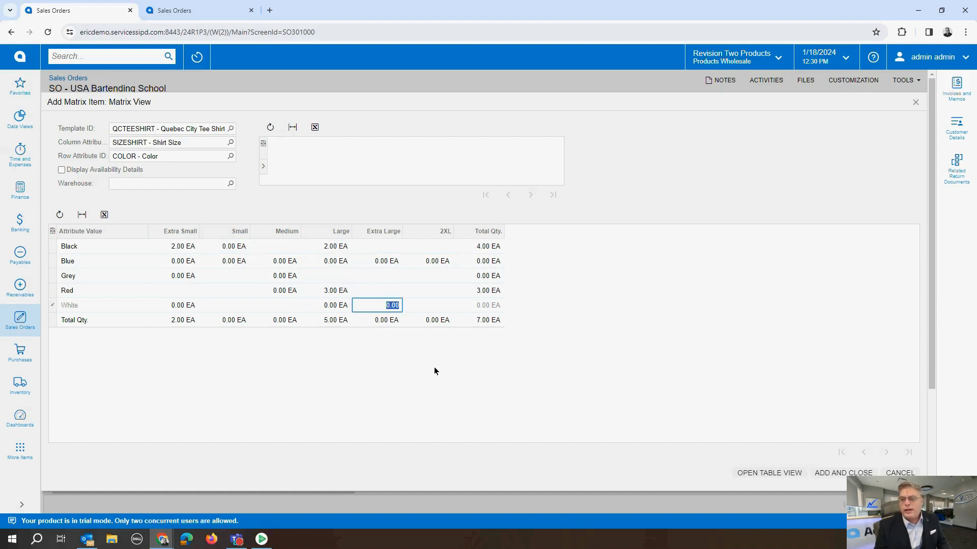
{"action": "type", "text": "2"}
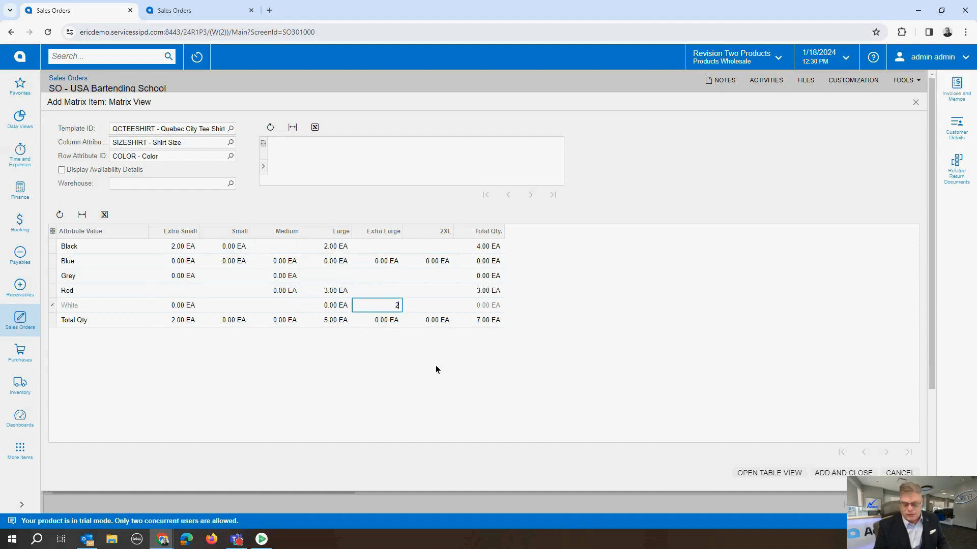
{"action": "left_click", "coordinate": [436, 296]}
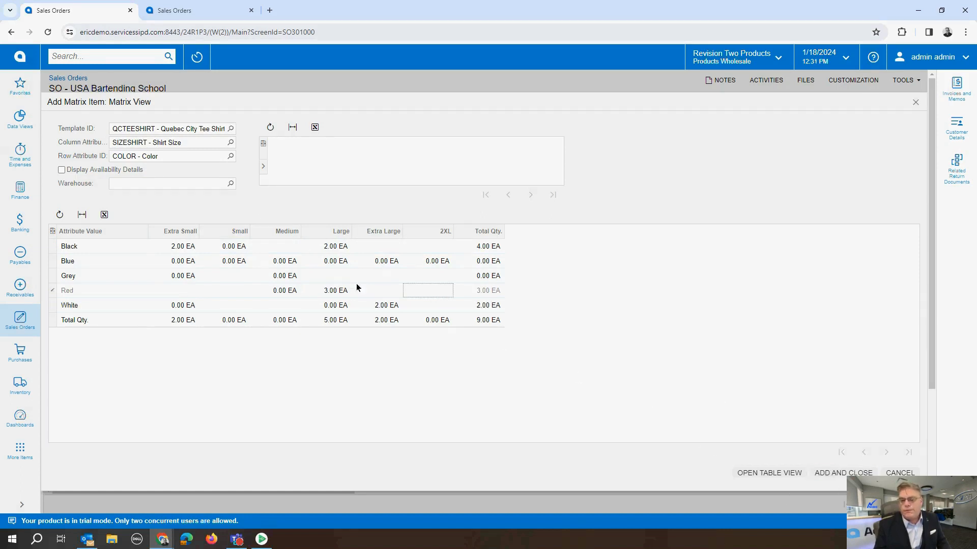
{"action": "left_click", "coordinate": [858, 473]}
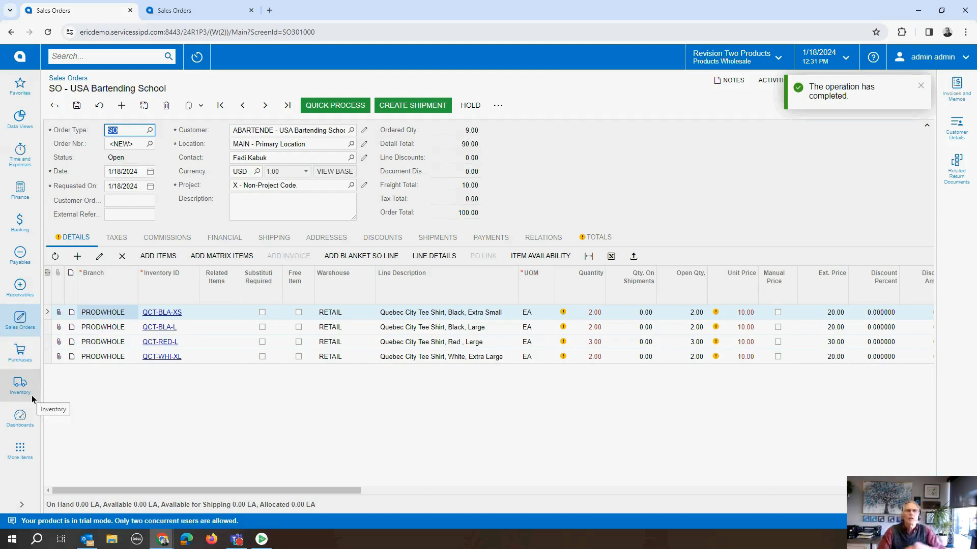
Open the Matrix Purchase Order printed form among the purchasing forms.
{"action": "left_click", "coordinate": [23, 358]}
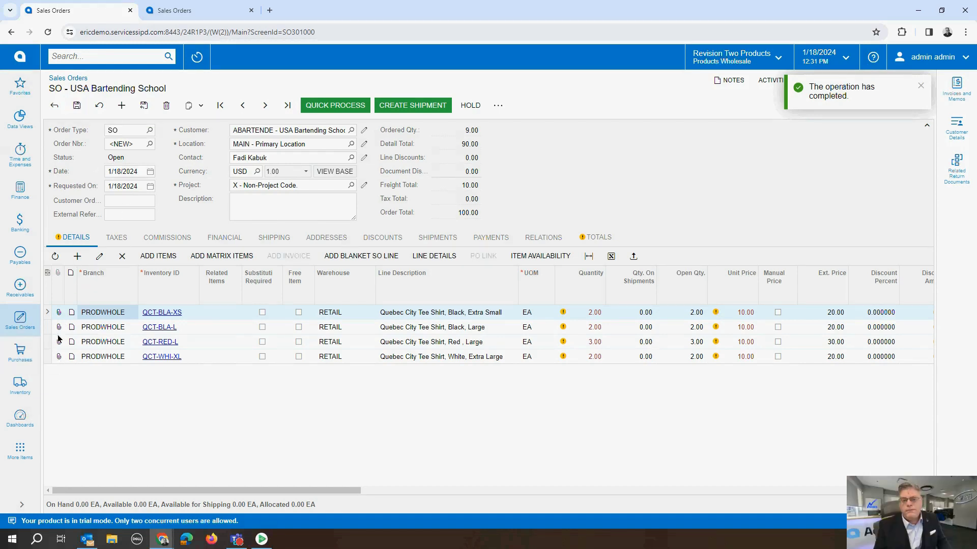
{"action": "left_click", "coordinate": [21, 355]}
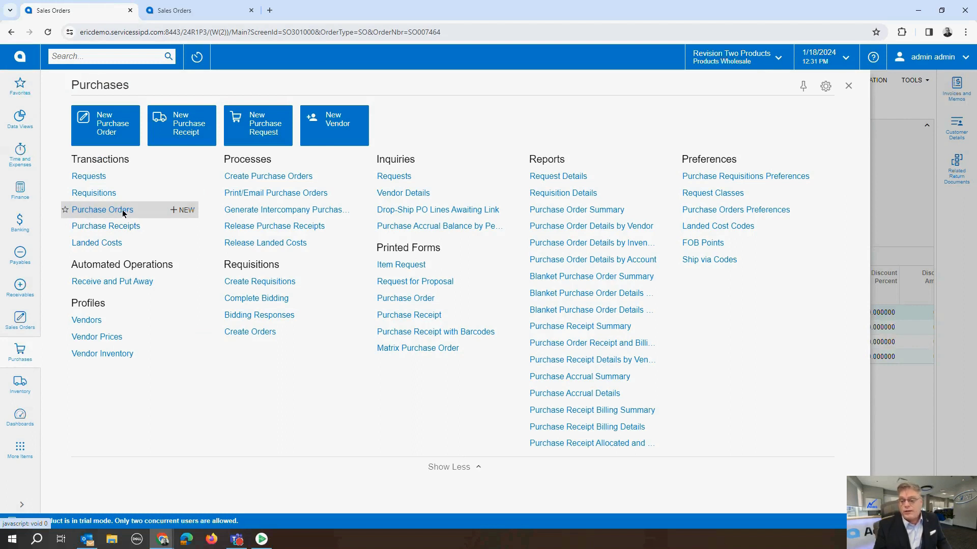
{"action": "left_click", "coordinate": [420, 348]}
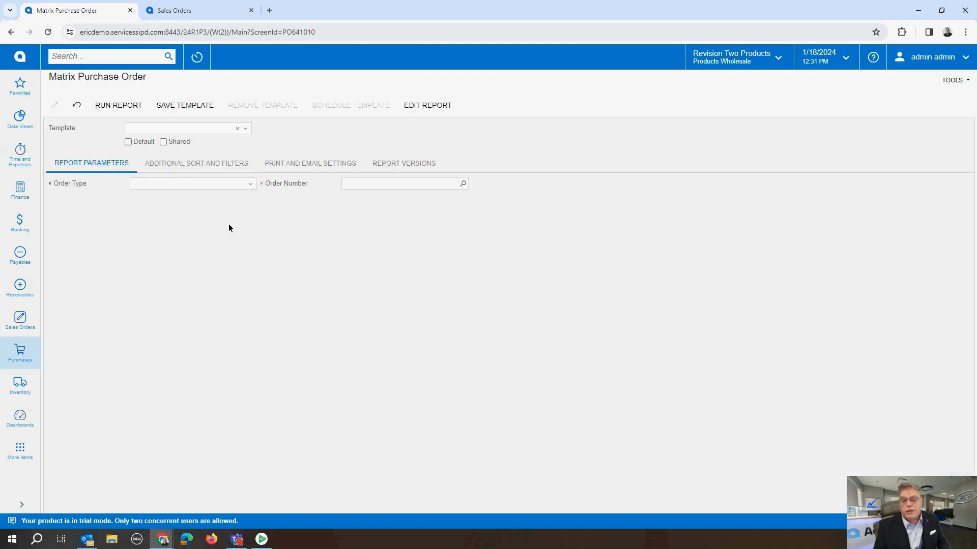
Run the matrix purchase order report for the first listed order of type Normal, and return to the home dashboard.
{"action": "left_click", "coordinate": [250, 185]}
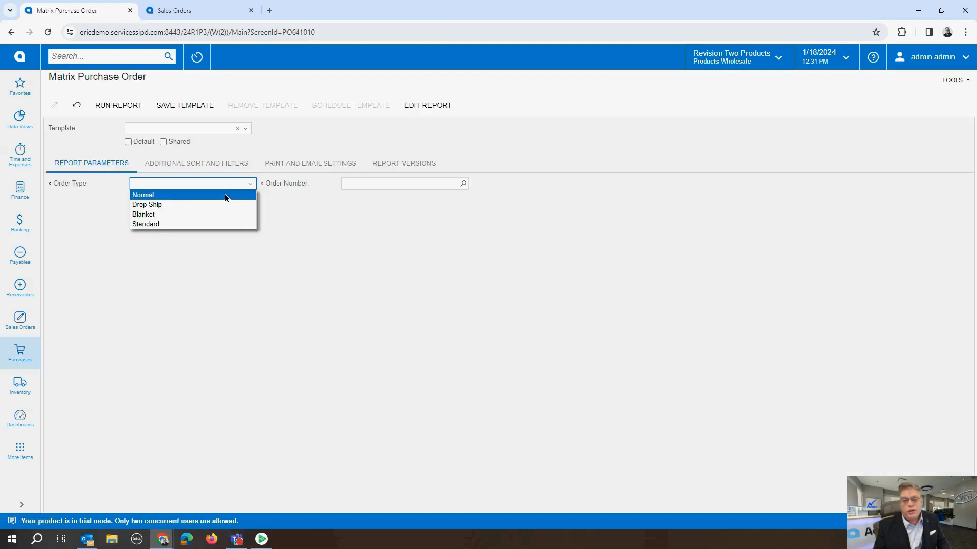
{"action": "left_click", "coordinate": [224, 194]}
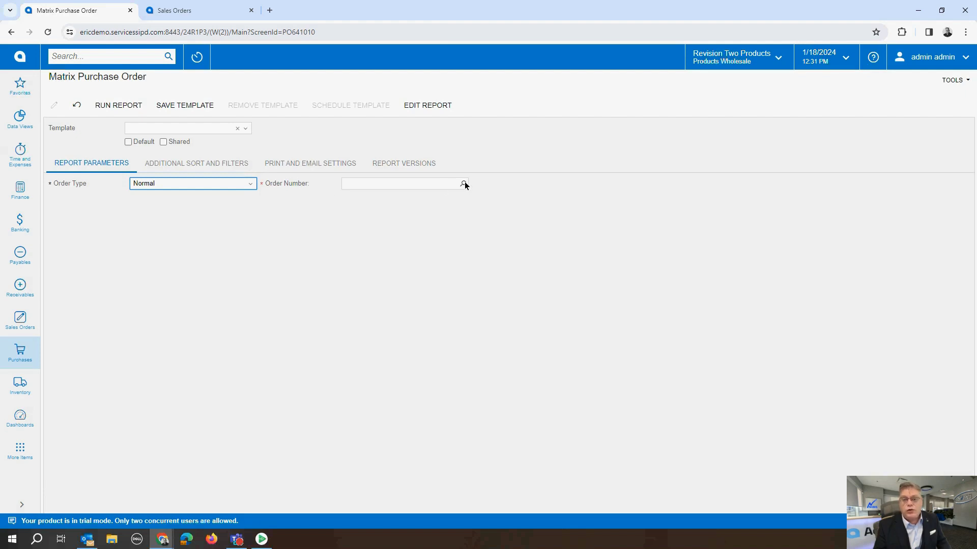
{"action": "left_click", "coordinate": [463, 184]}
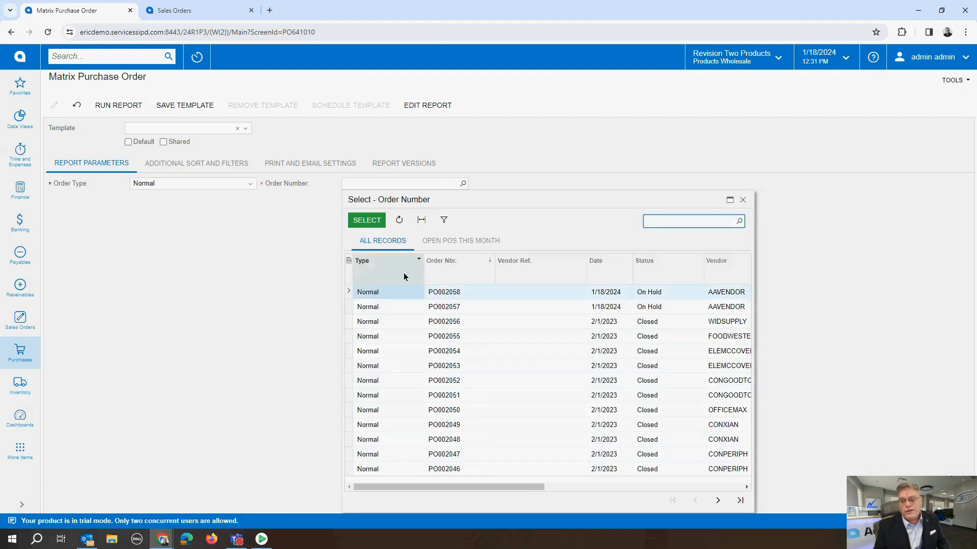
{"action": "double_click", "coordinate": [398, 292]}
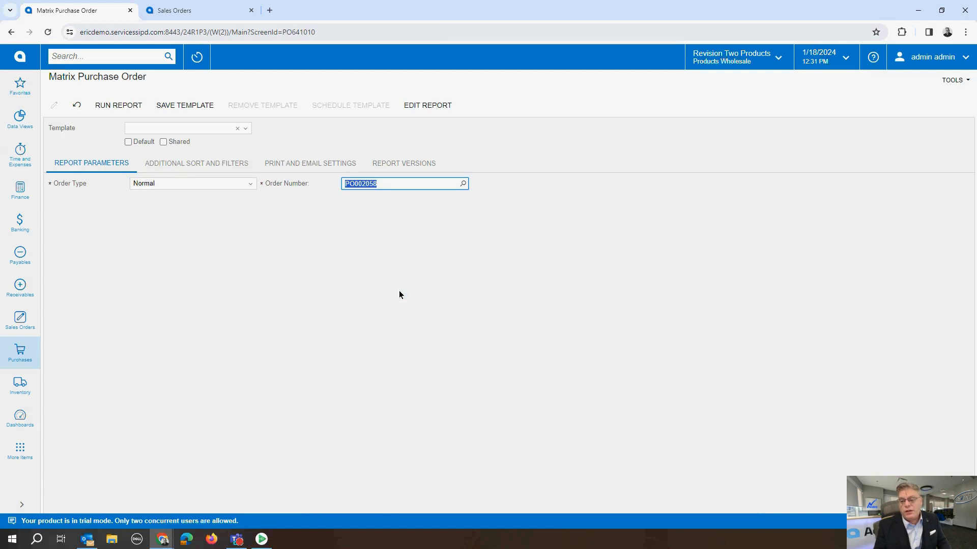
{"action": "left_click", "coordinate": [113, 107]}
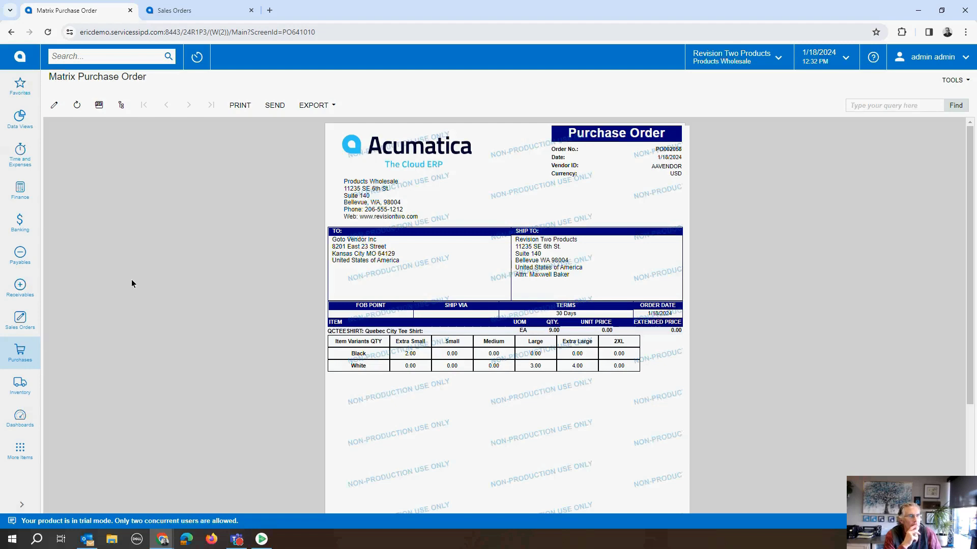
{"action": "left_click", "coordinate": [22, 57]}
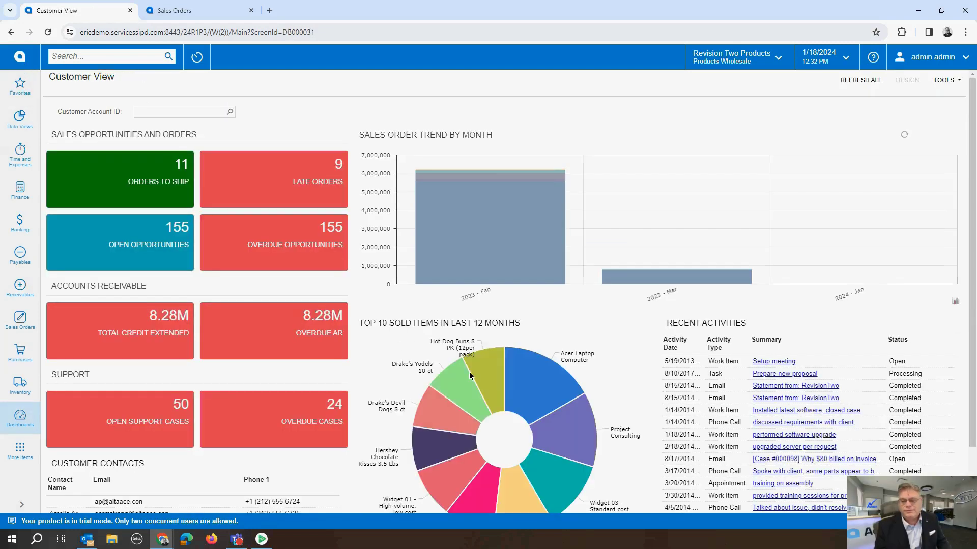